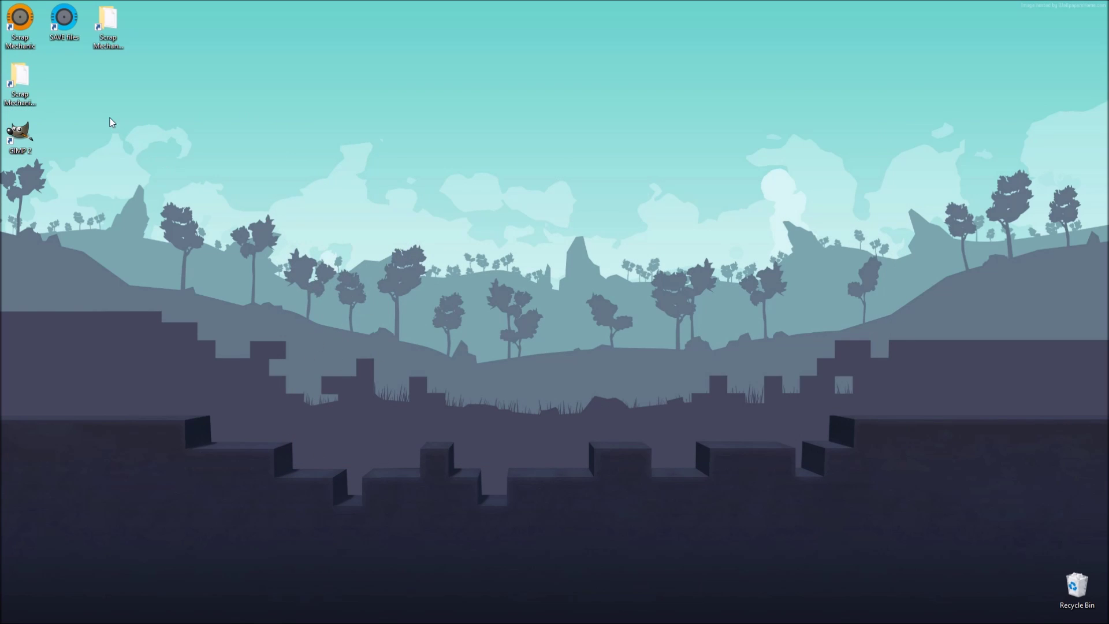
Open the Scrap Mechanic folder and go to Data\Objects\Textures\interactive.
double_click(23, 76)
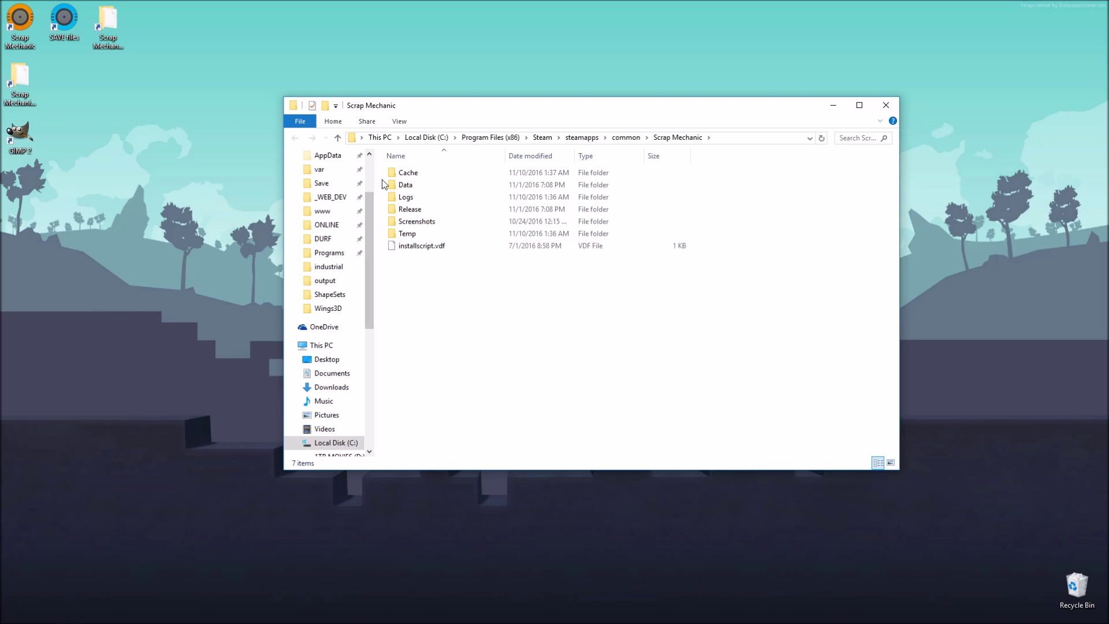
double_click(403, 185)
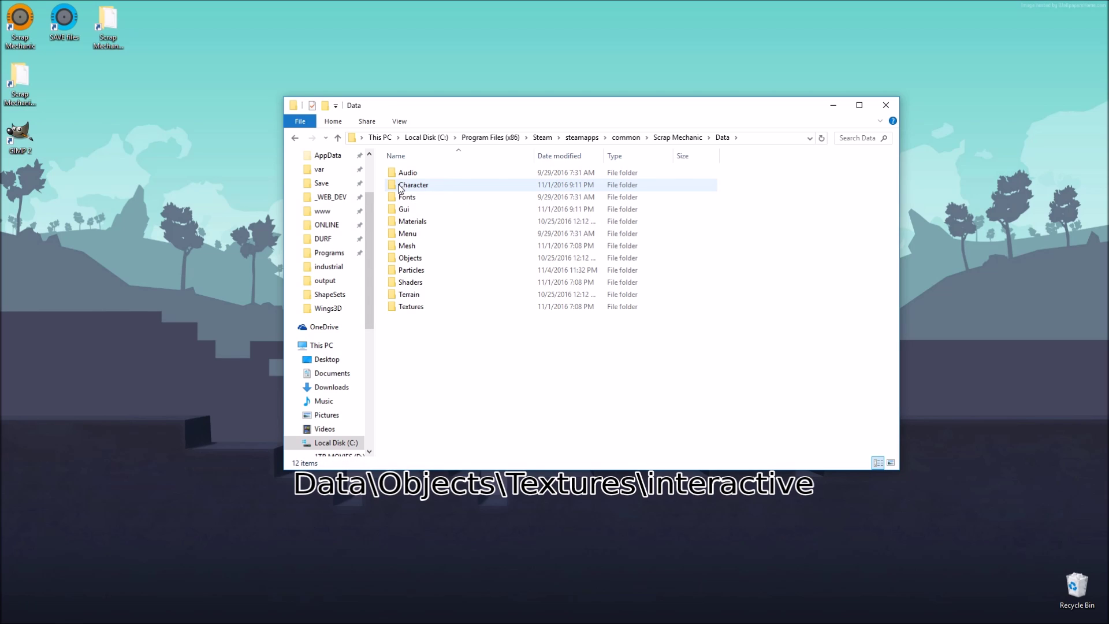
left_click_drag(470, 109, 264, 87)
double_click(220, 235)
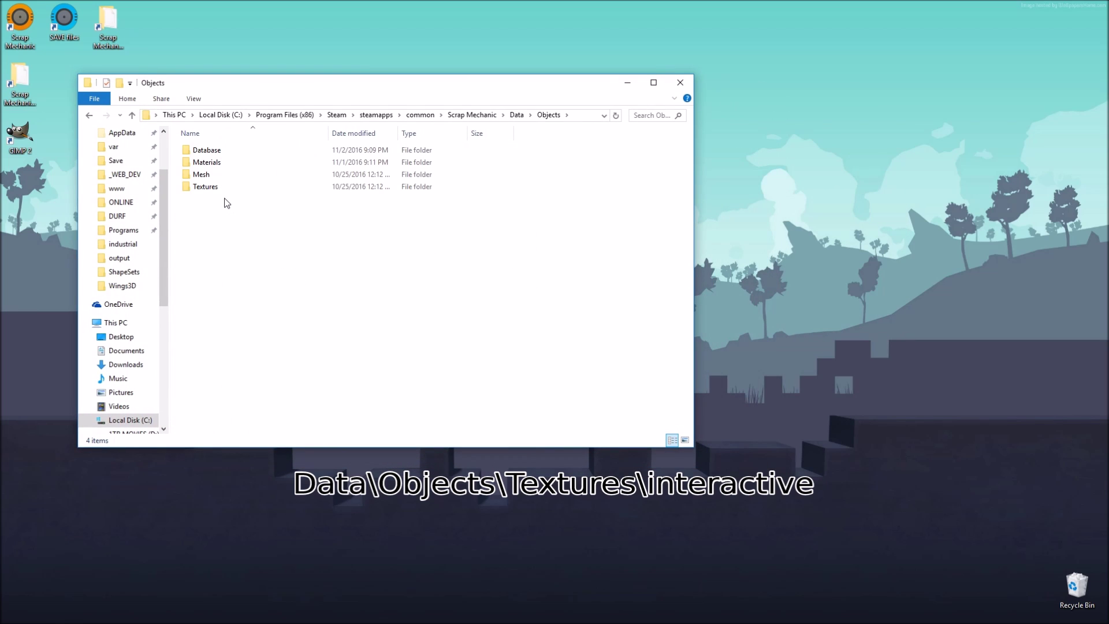
double_click(211, 186)
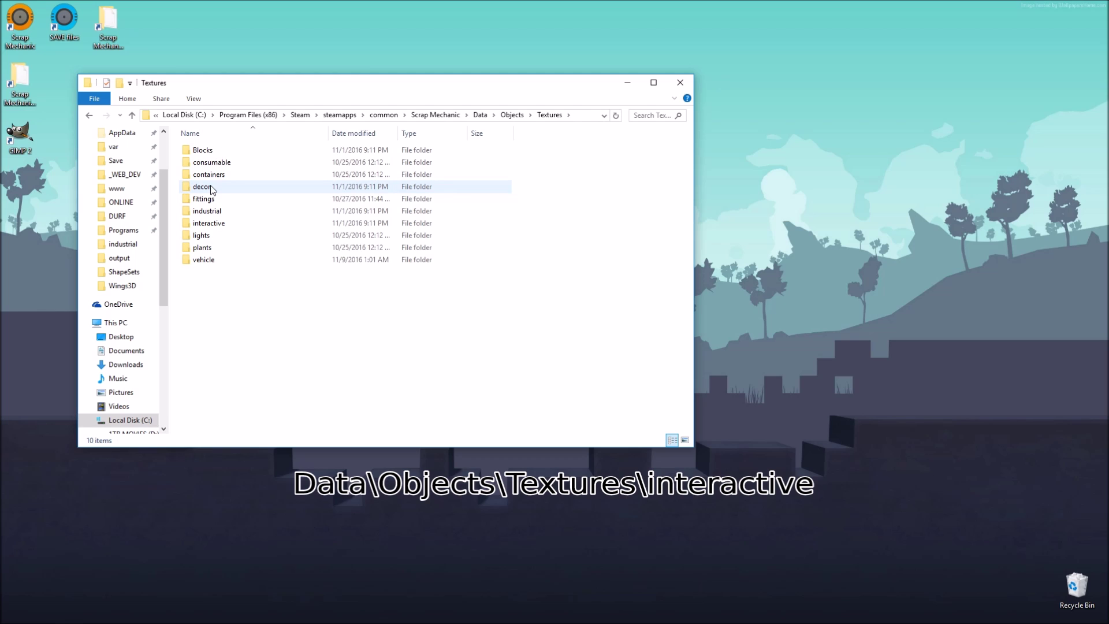
double_click(212, 224)
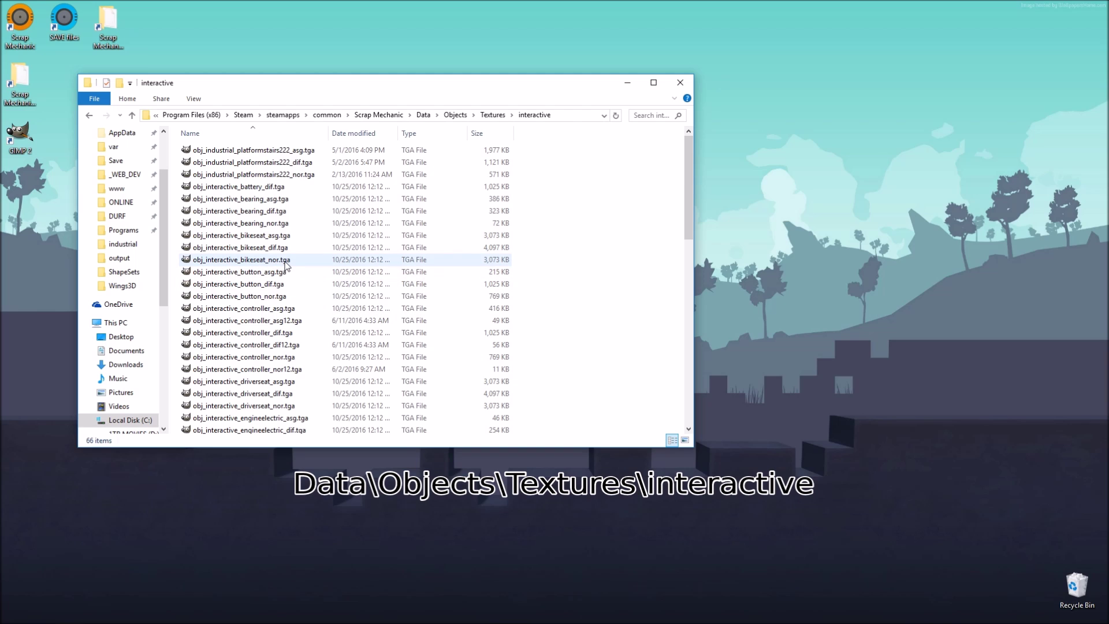
Select the three logicgate texture files, logicgate_asg through logicgate_nor.
scroll(286, 265, "down", 9)
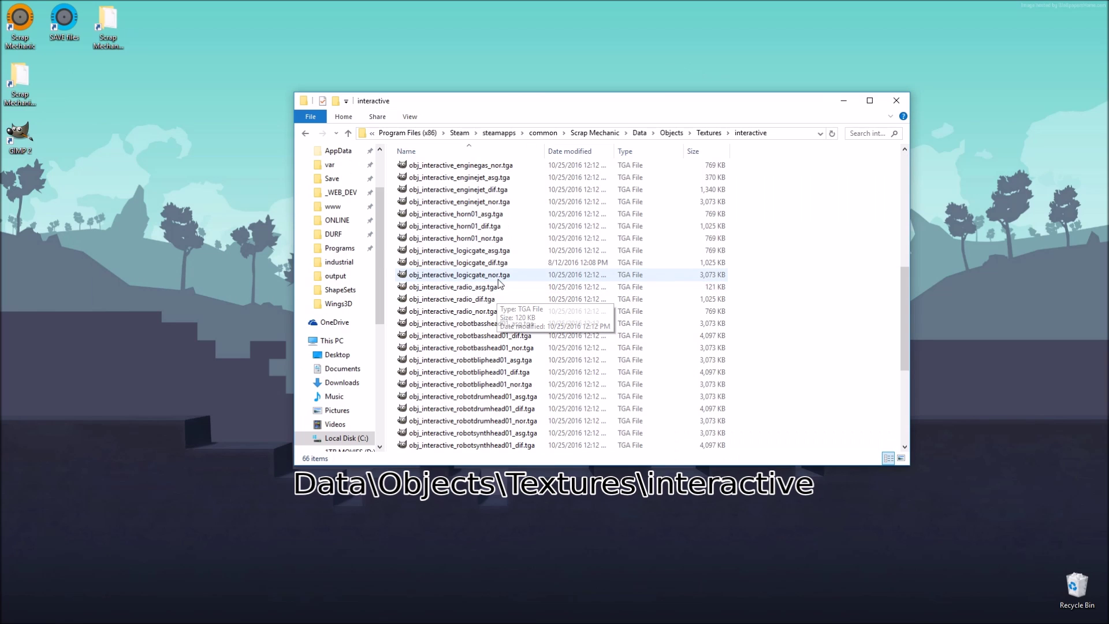
left_click(494, 251)
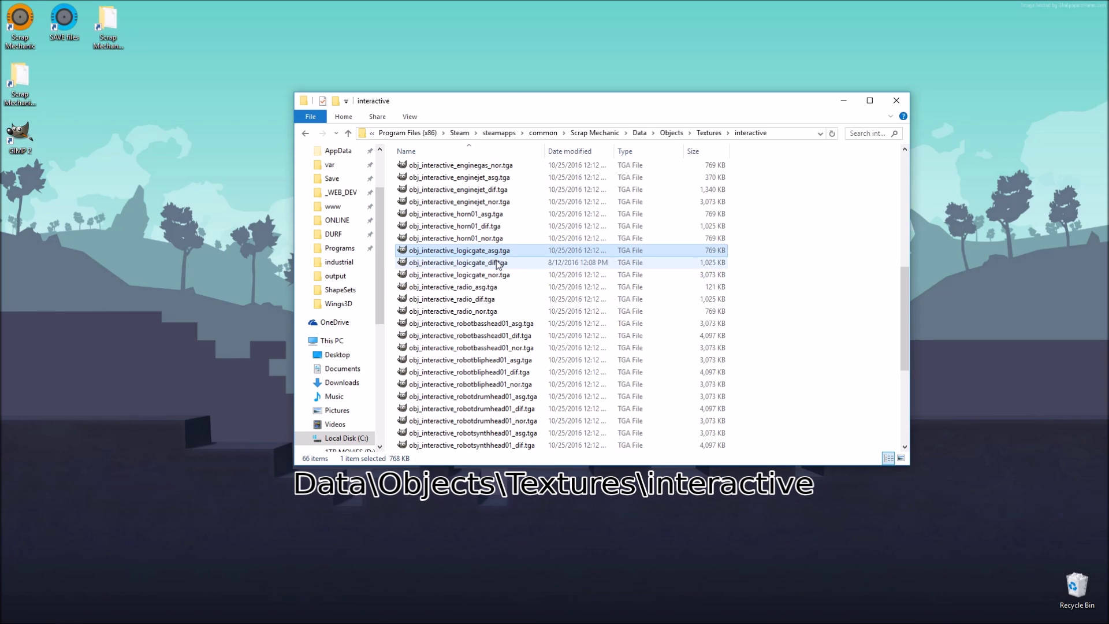
left_click(487, 275, "shift")
scroll(508, 279, "down", 4)
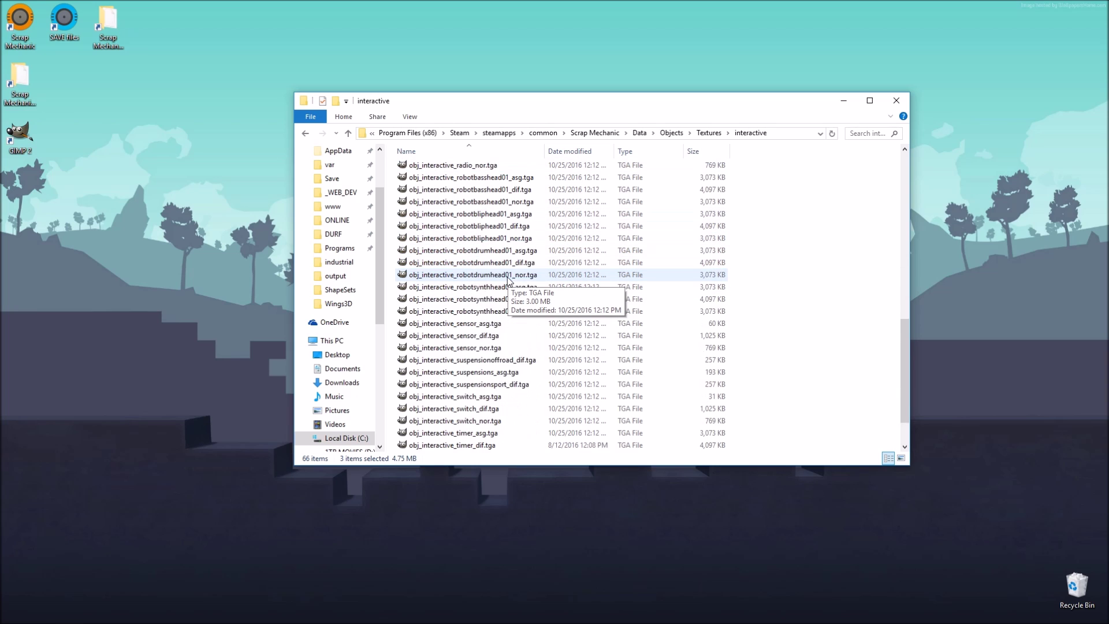
scroll(517, 294, "up", 5)
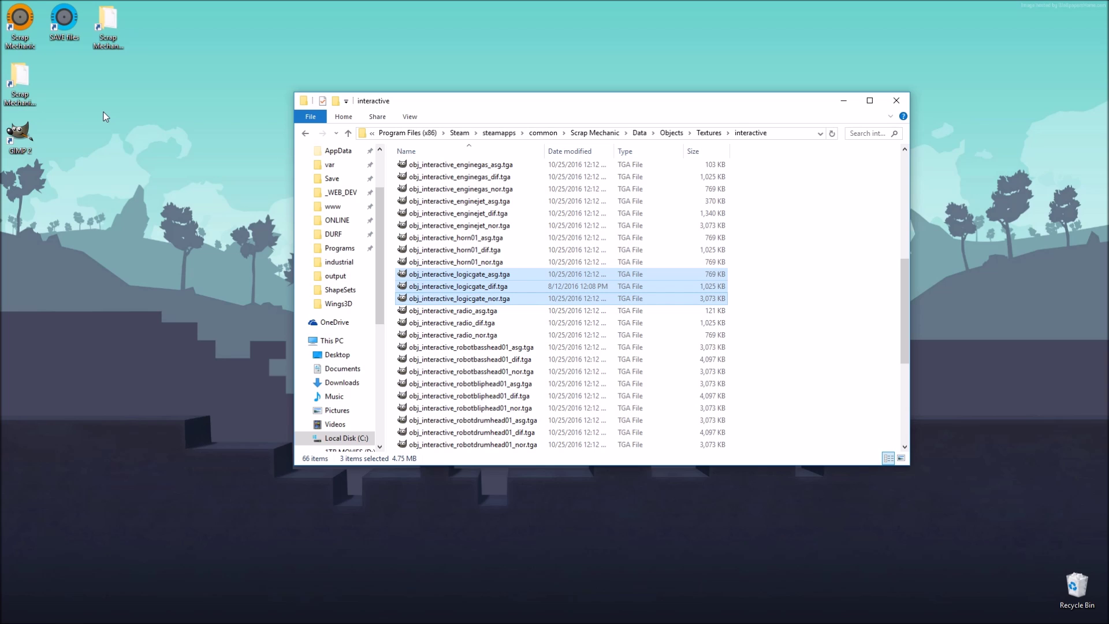
Create a new folder named Mods on the desktop.
right_click(165, 63)
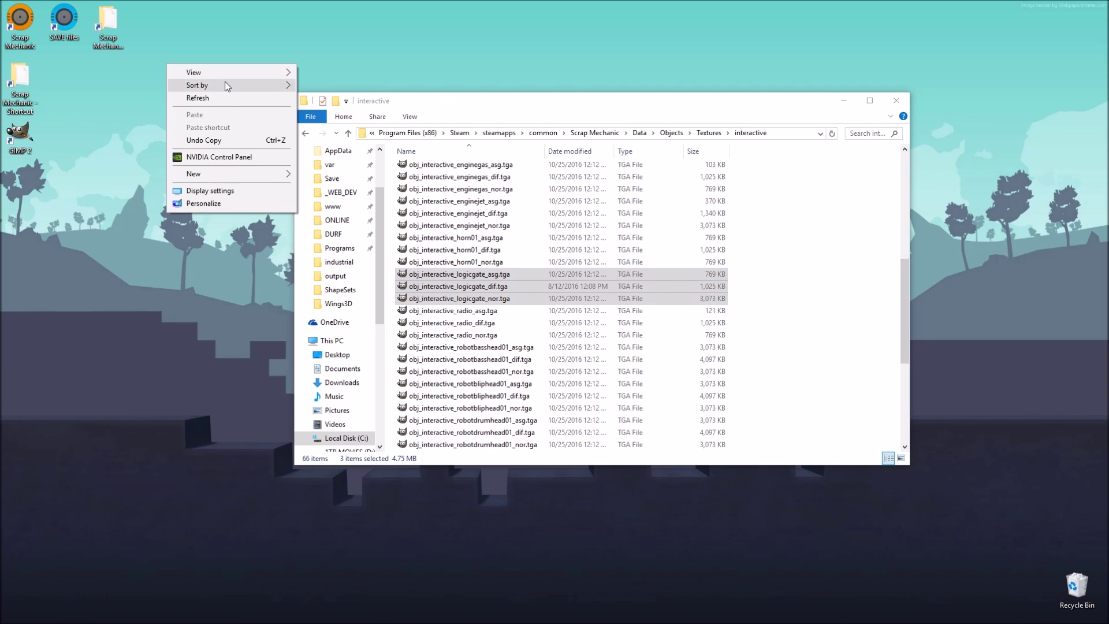
mouse_move(233, 171)
left_click(343, 171)
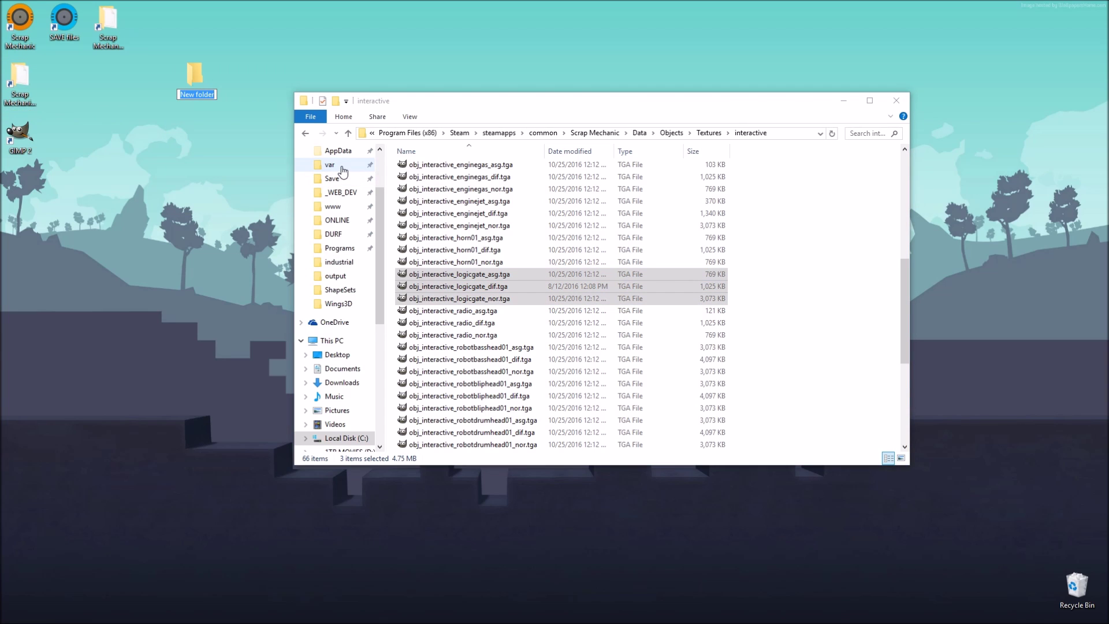
type("Mods")
key("Return")
Open the Mods folder and place it beside the interactive folder window.
double_click(196, 75)
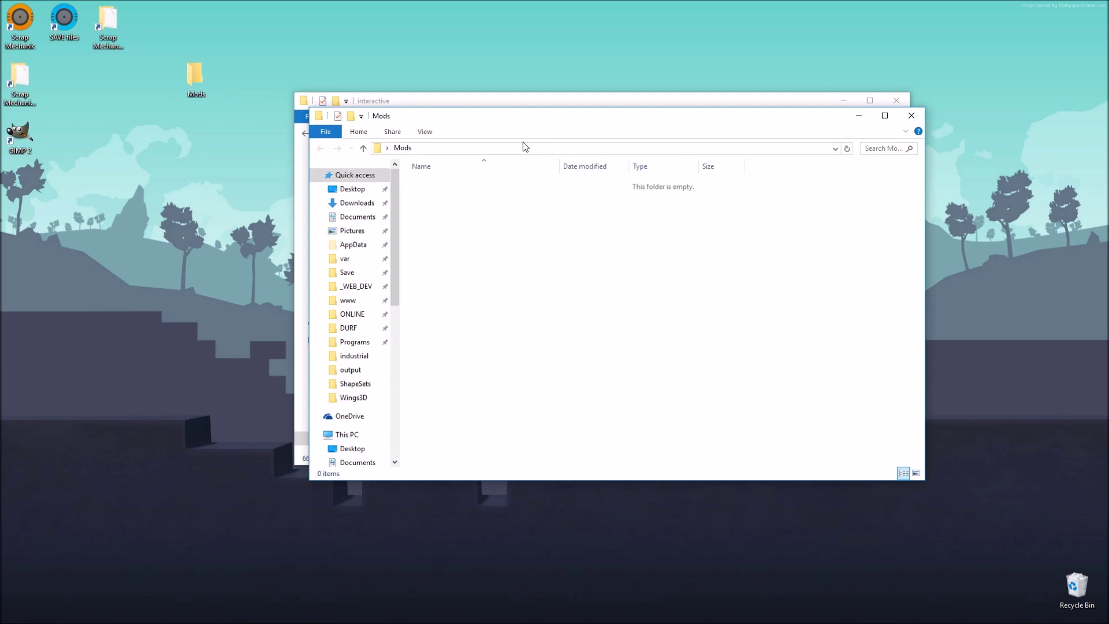
left_click_drag(540, 126, 756, 129)
left_click_drag(544, 98, 337, 94)
left_click(832, 131)
left_click_drag(832, 132, 778, 126)
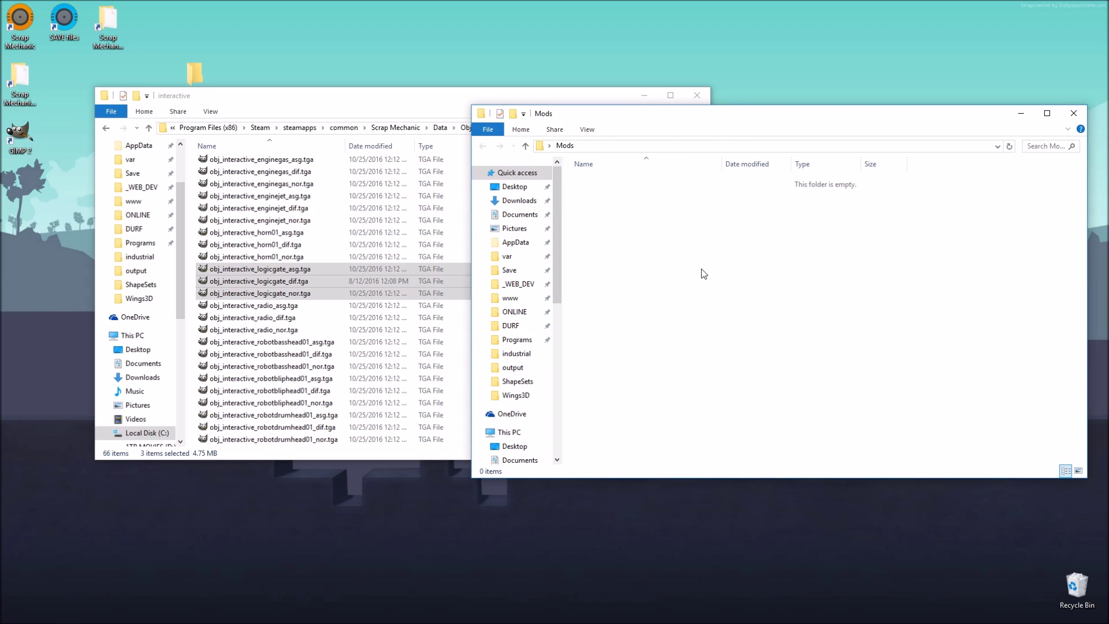
Copy the selected logicgate asg, dif and nor textures into Mods.
left_click_drag(288, 284, 723, 290)
left_click(752, 323)
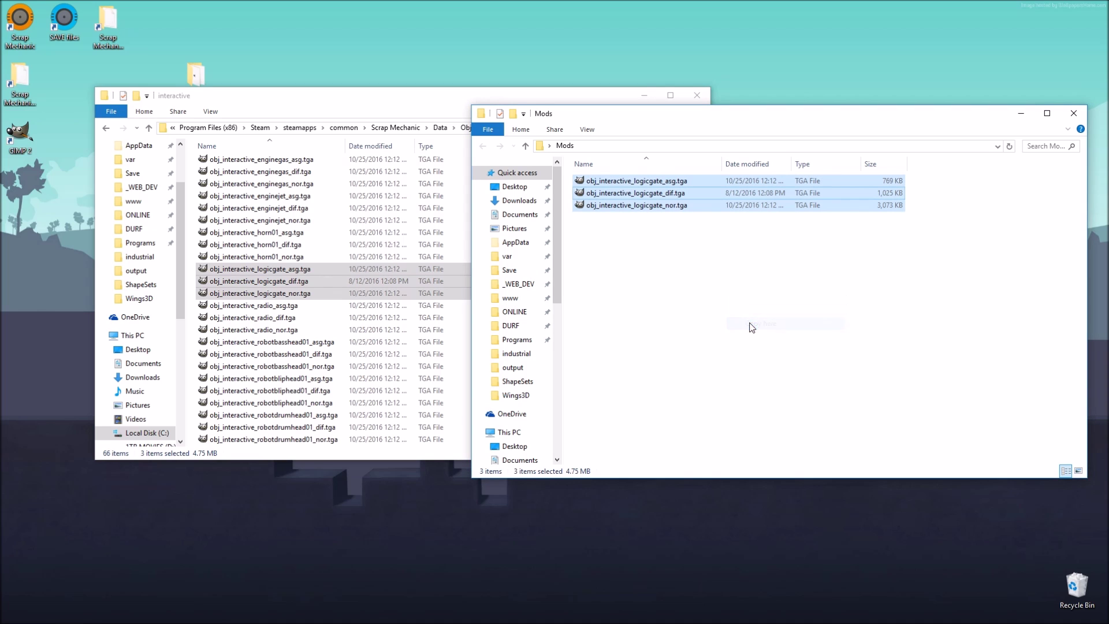
left_click(662, 254)
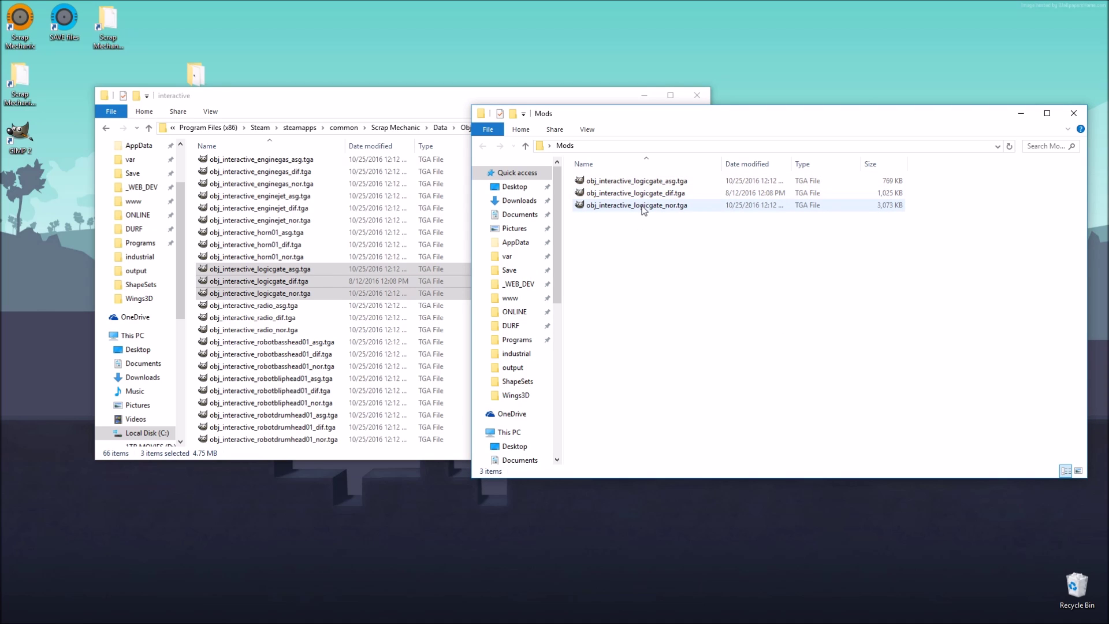
left_click(370, 107)
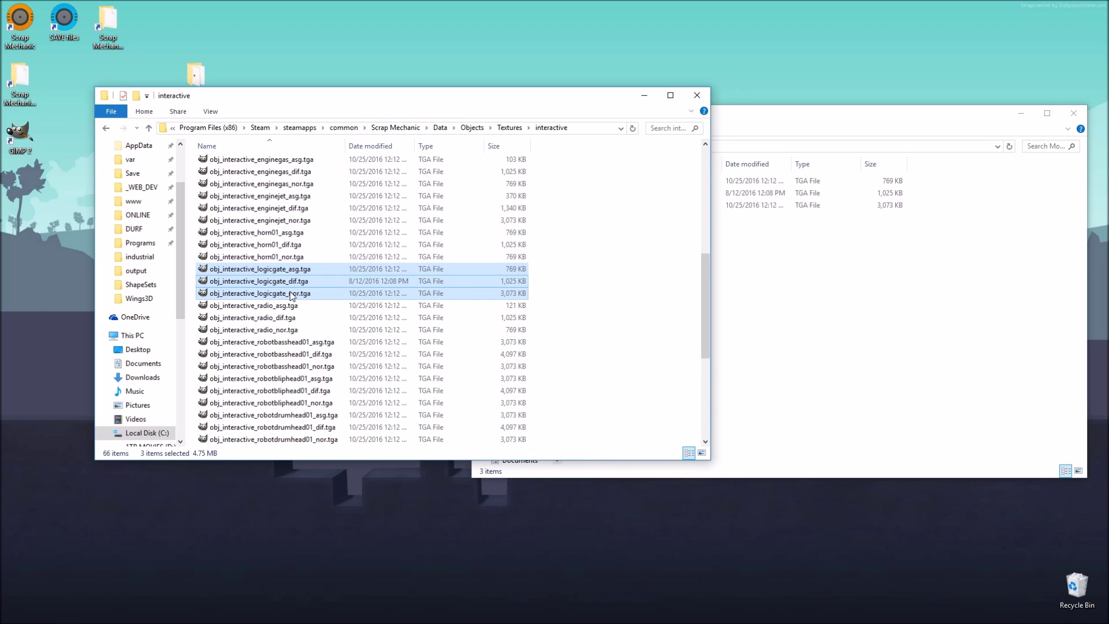
Select timer_asg through timer_nor and copy the three timer textures into Mods.
scroll(292, 297, "down", 2)
scroll(292, 297, "down", 4)
left_click(312, 379)
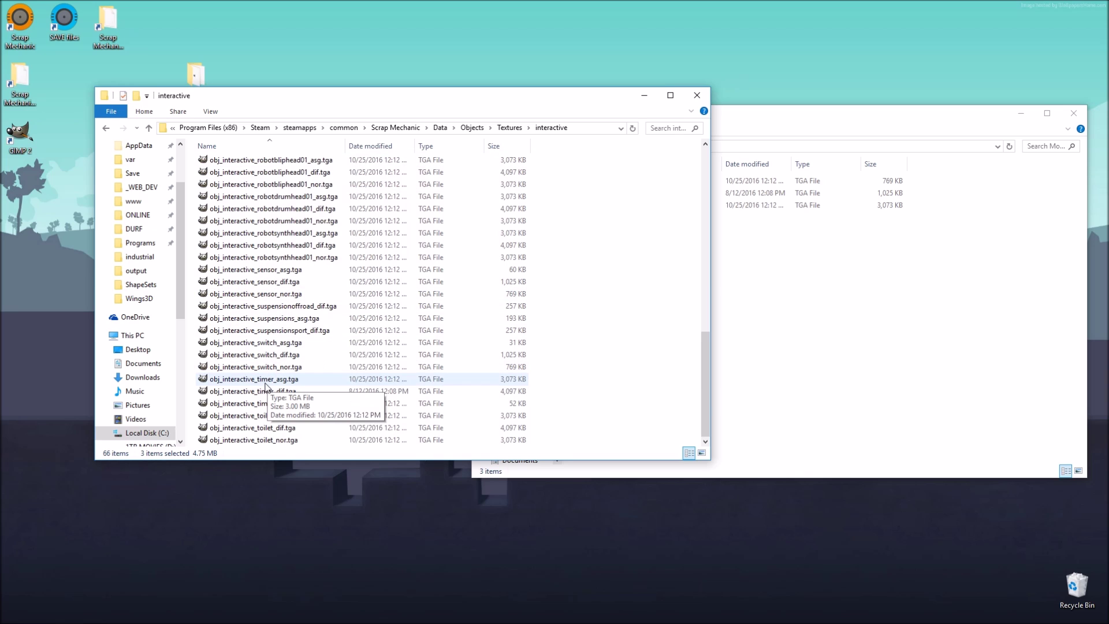
left_click(322, 404, "shift")
left_click_drag(281, 389, 868, 335)
left_click(898, 362)
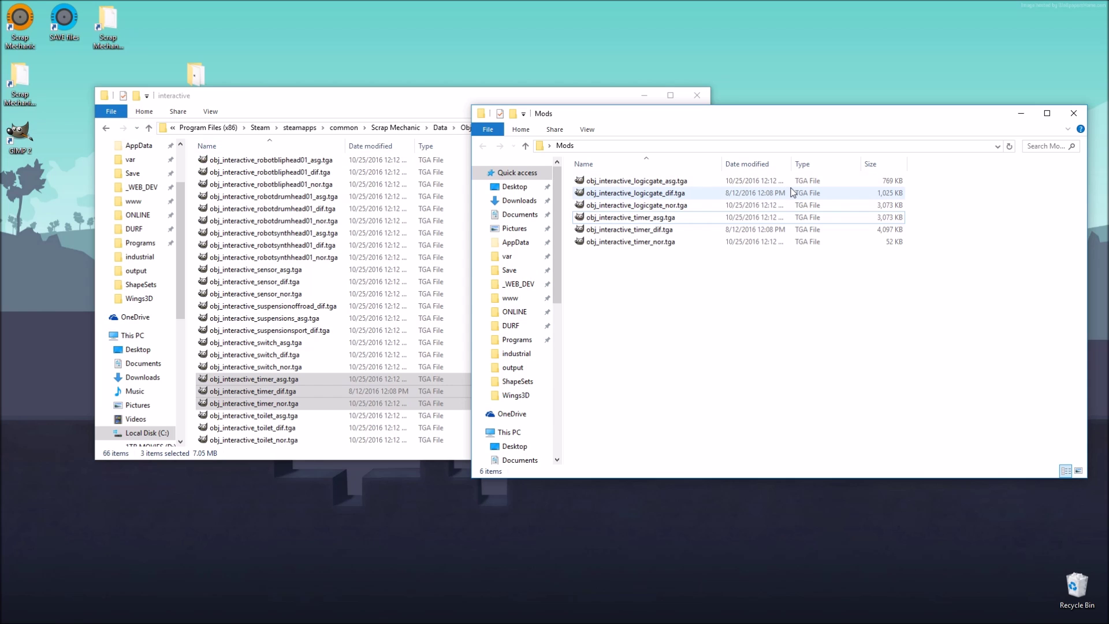
Launch GIMP and position its image window and Toolbox beside the Mods folder.
double_click(29, 146)
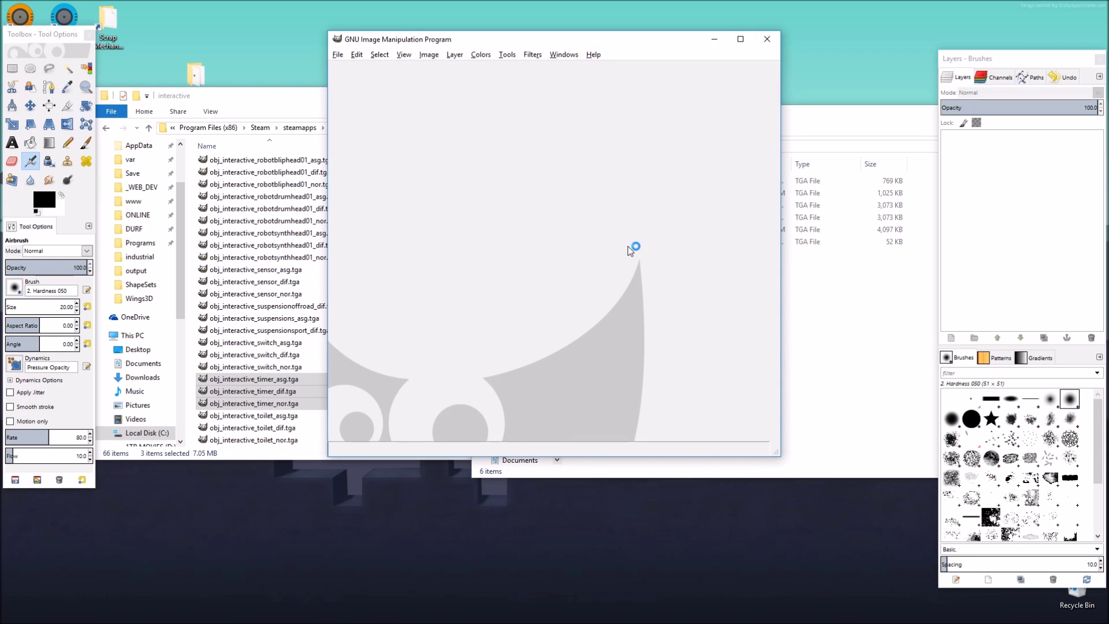
left_click_drag(531, 38, 373, 42)
left_click(668, 275)
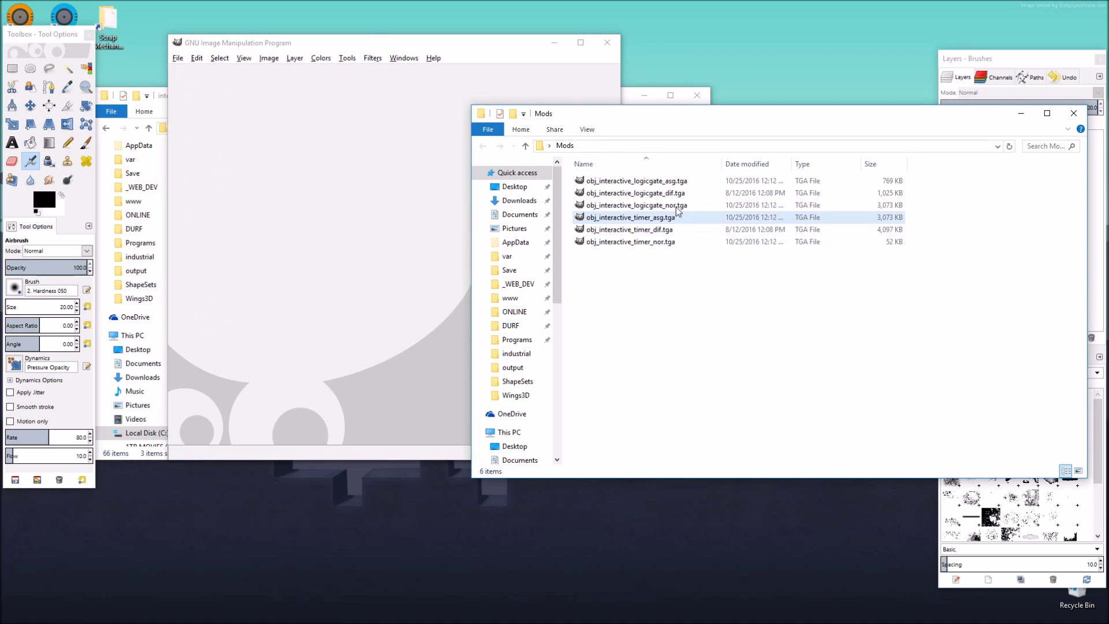
left_click(419, 48)
left_click_drag(33, 39, 70, 72)
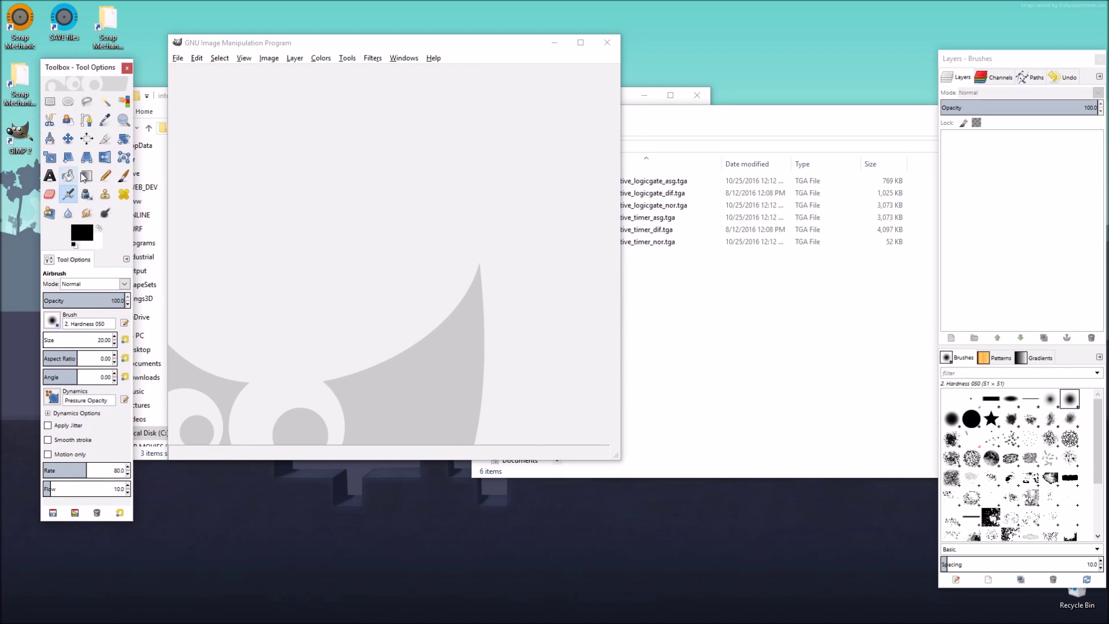
Reposition the Layers dock and drag obj_interactive_logicgate_dif.tga from Mods into GIMP.
left_click_drag(392, 46, 455, 49)
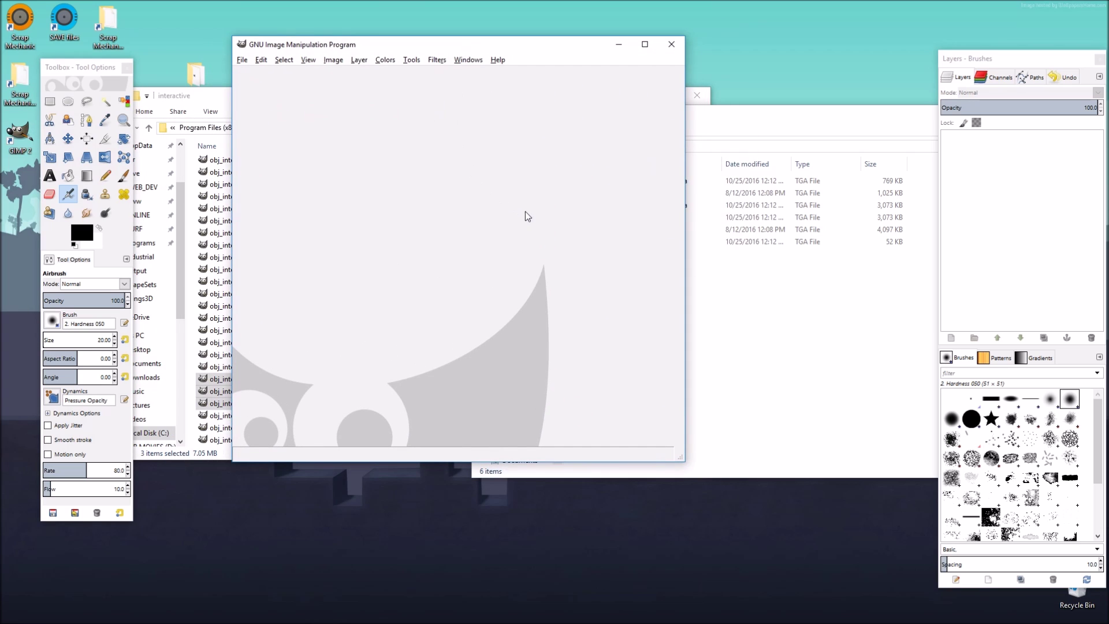
mouse_move(1006, 60)
left_mouse_down()
mouse_move(933, 64)
mouse_move(988, 34)
left_mouse_up()
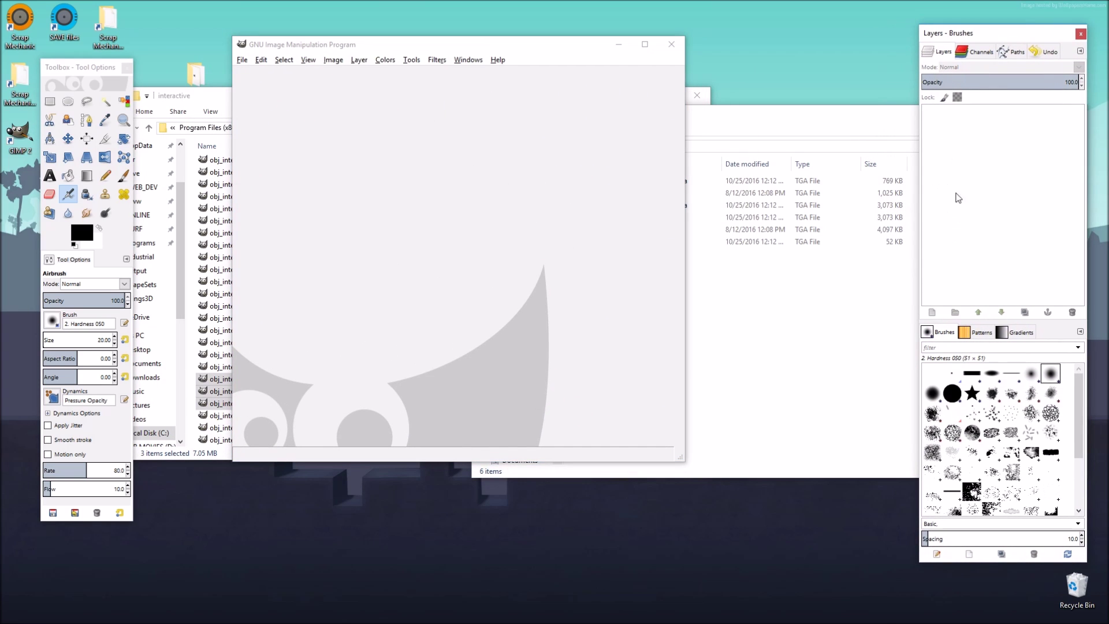
left_click(967, 111)
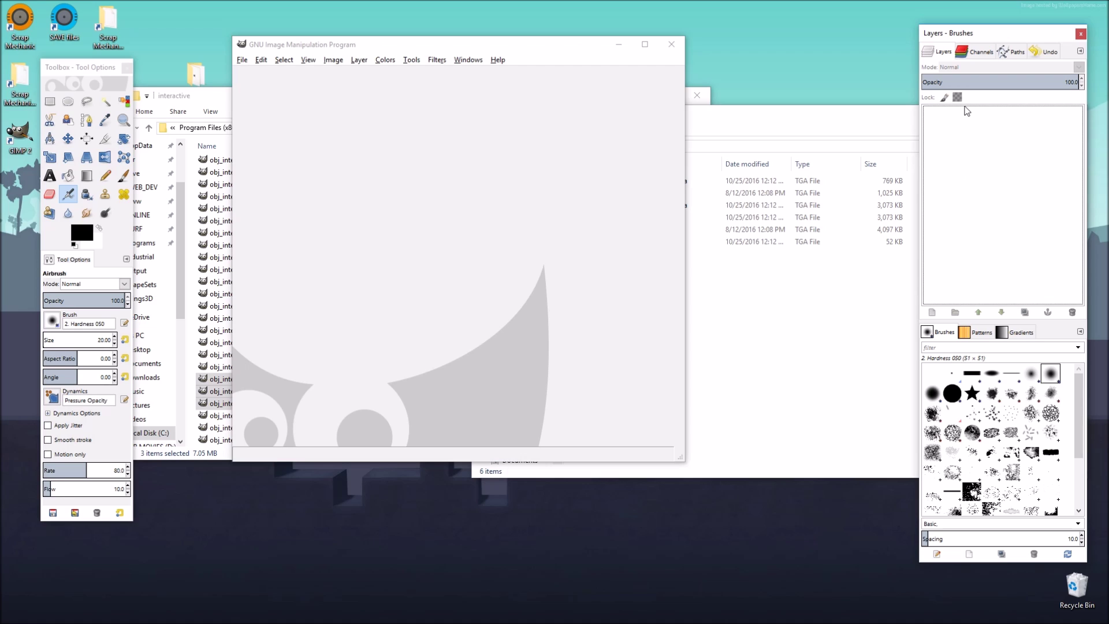
left_click(752, 193)
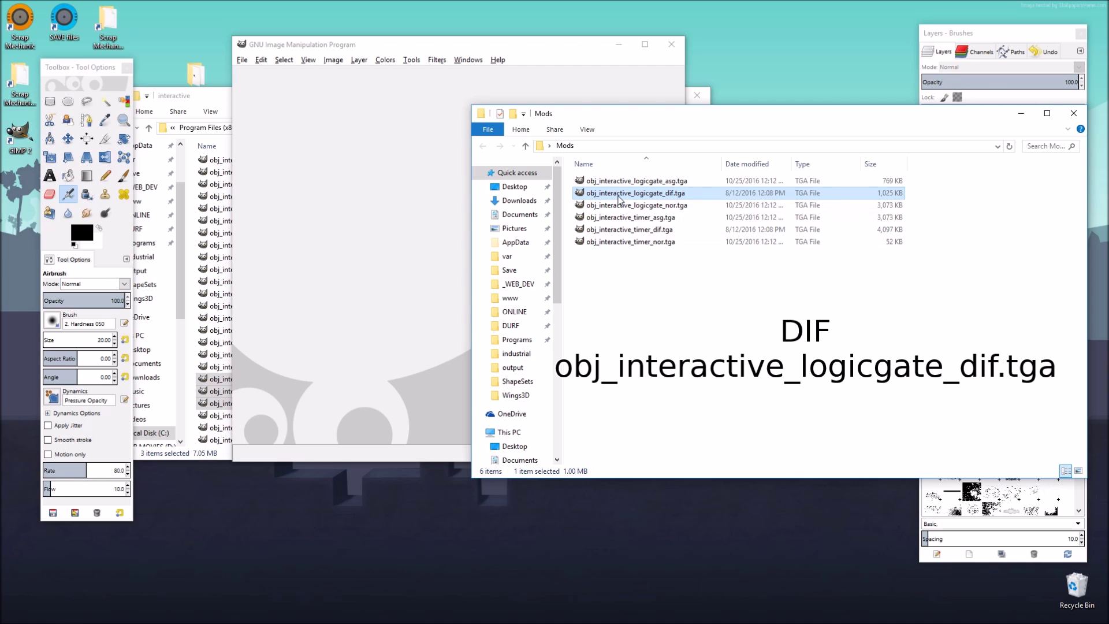
left_click_drag(680, 199, 375, 198)
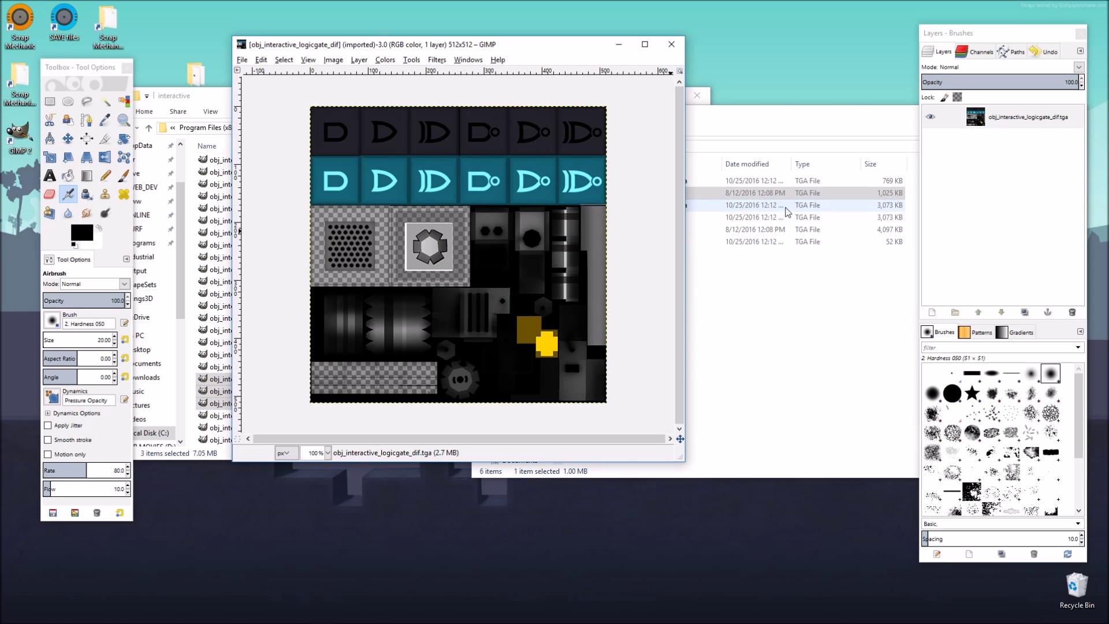
Duplicate the texture layer, hide the original, and keep the copy layer active.
left_click(1026, 313)
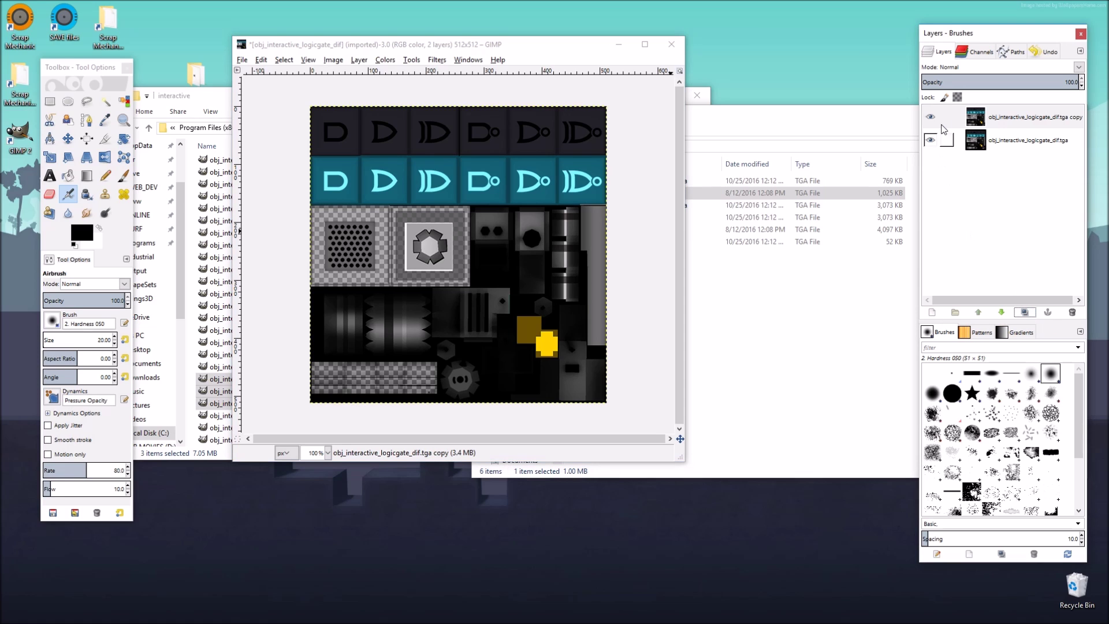
left_click(931, 142)
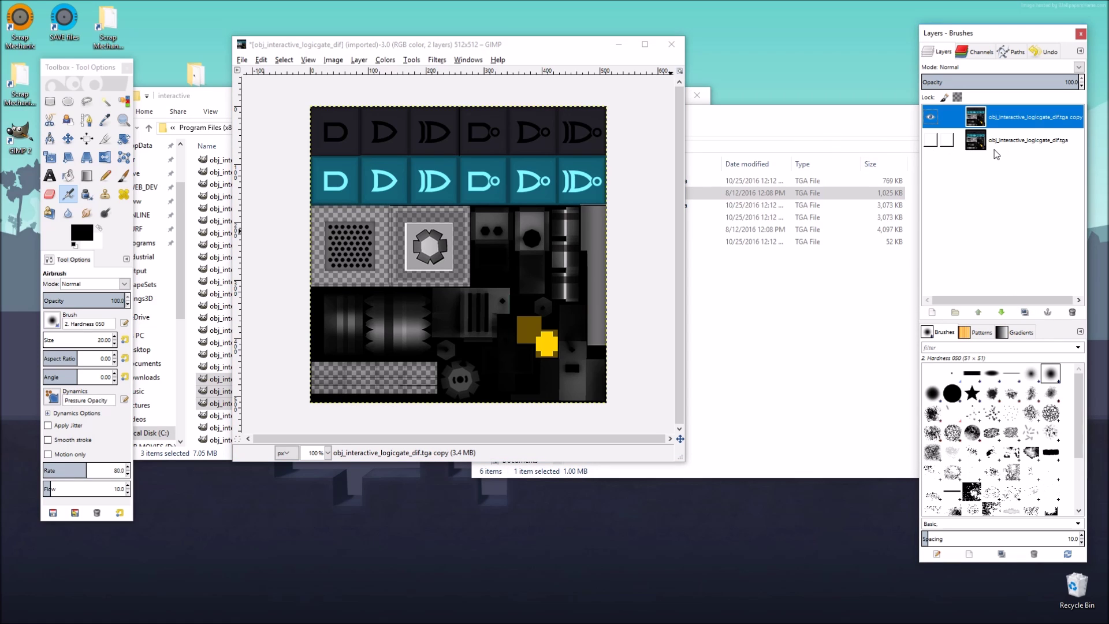
left_click(1012, 144)
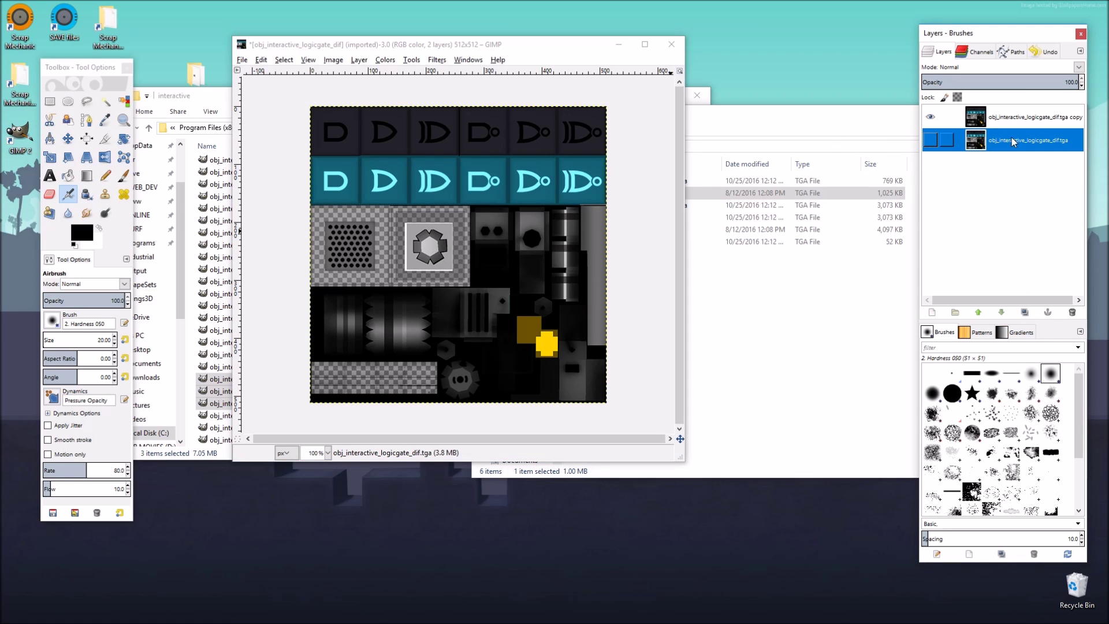
left_click(984, 119)
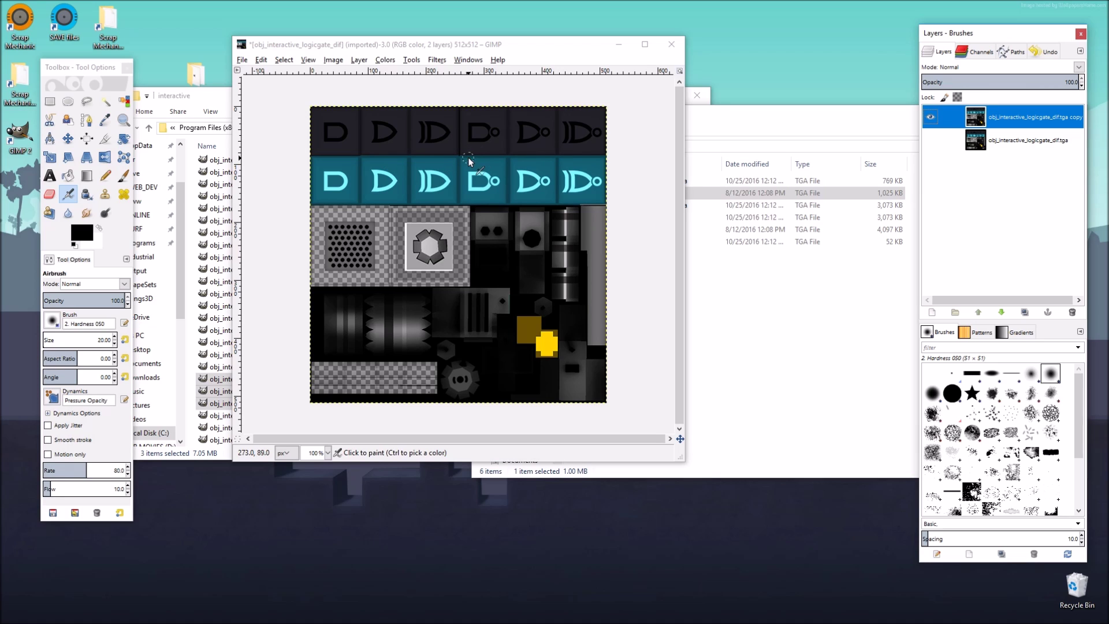
Add a new transparent layer and move it beneath the texture copy.
left_click(932, 312)
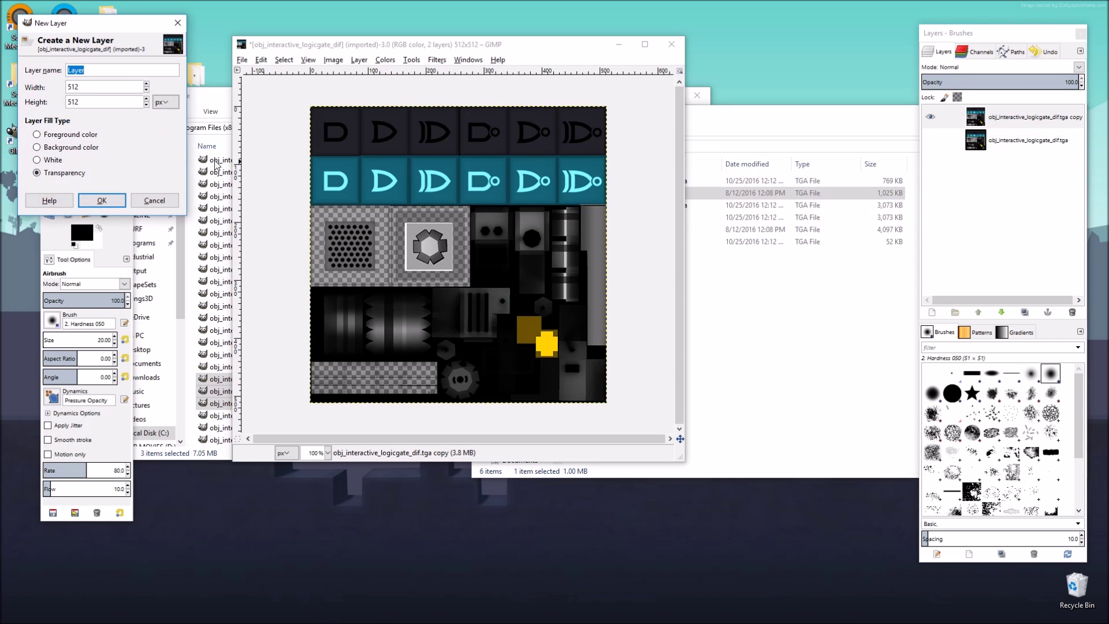
left_click(114, 202)
left_click_drag(979, 125, 1024, 169)
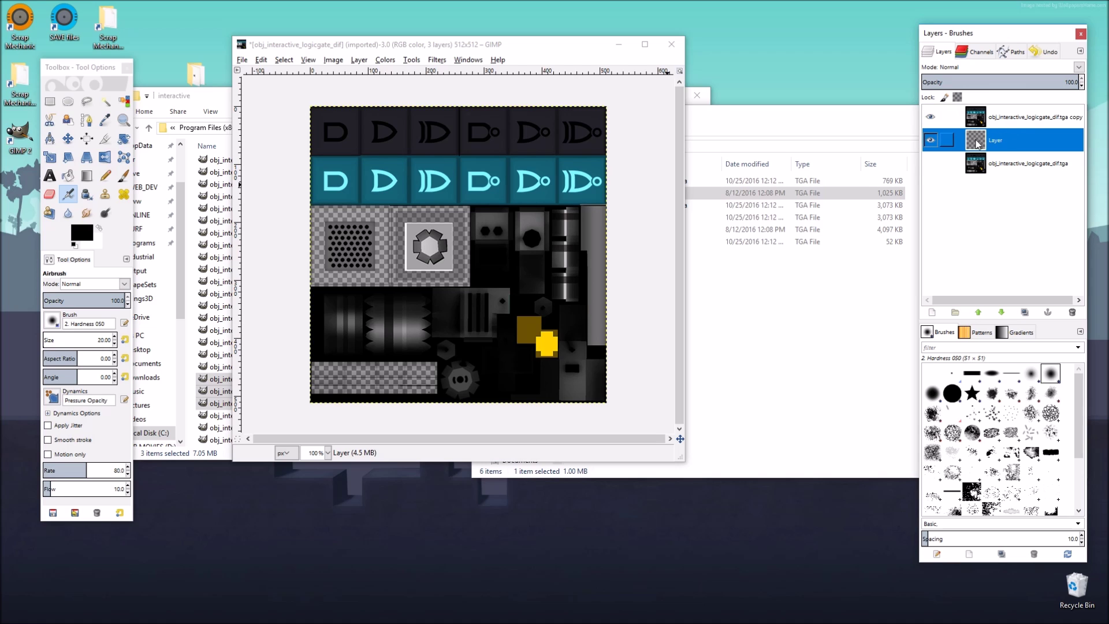
Set the foreground to pure red and bucket-fill the new layer with it.
left_click(78, 237)
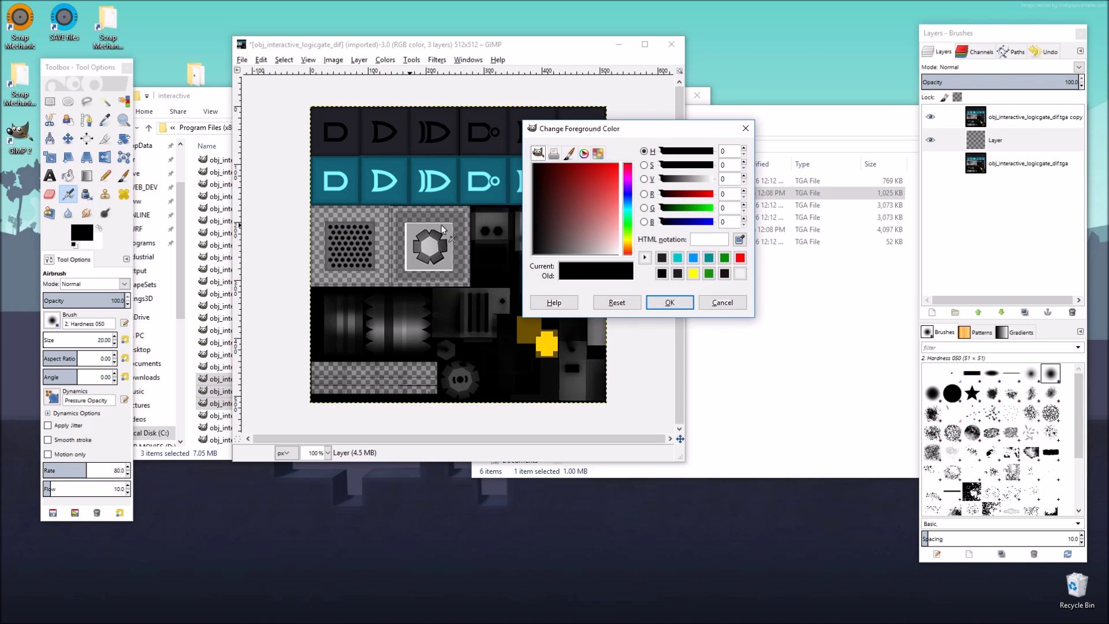
left_click_drag(602, 213, 643, 162)
left_click(670, 302)
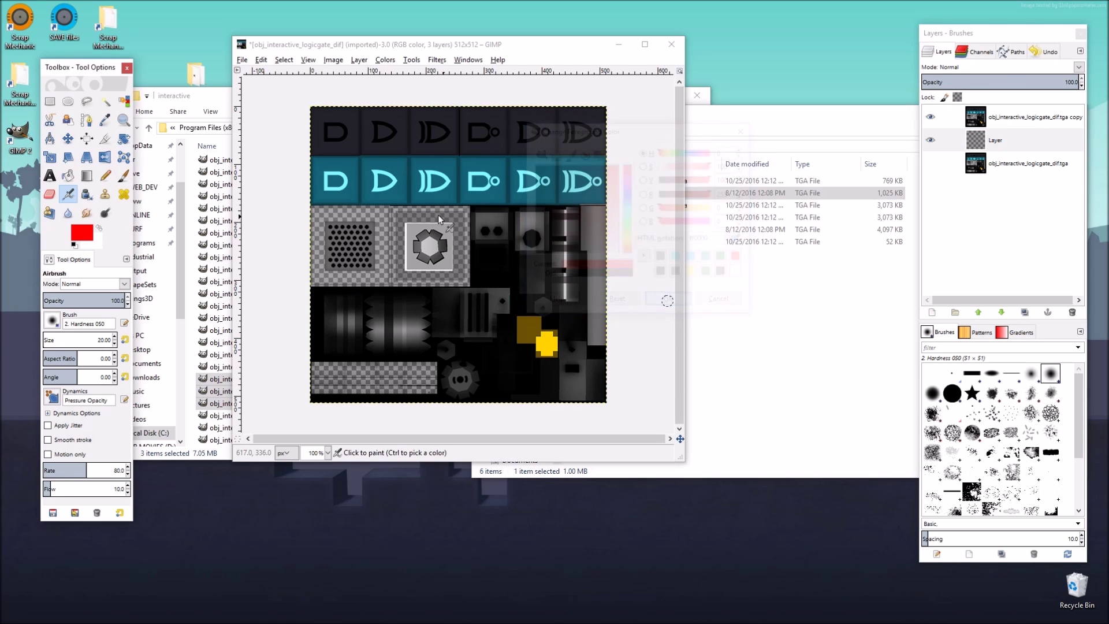
left_click(68, 175)
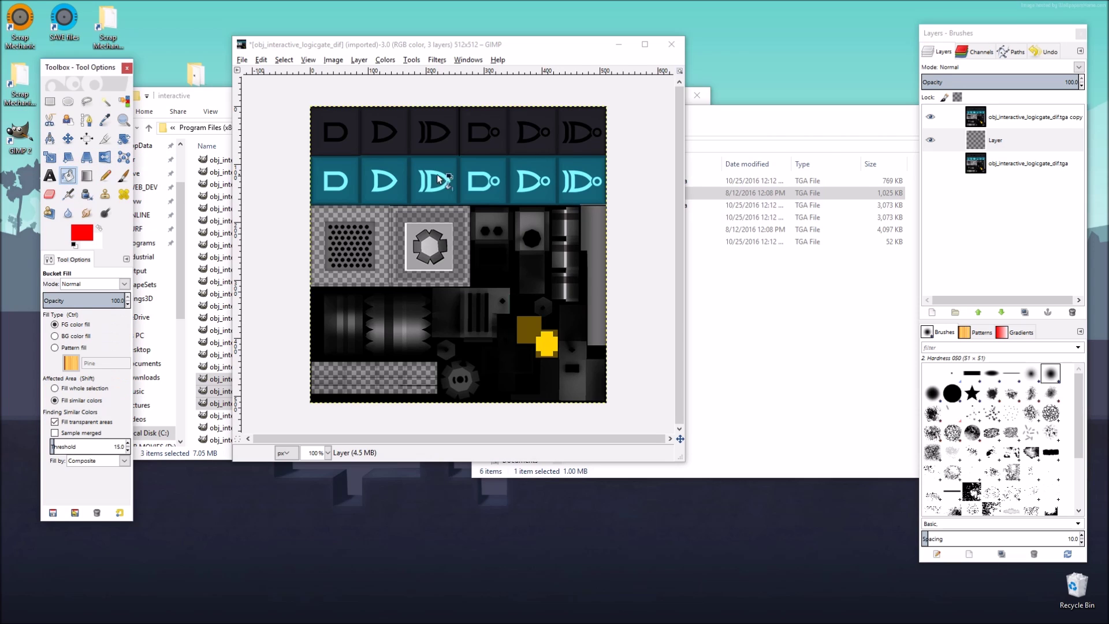
left_click(463, 239)
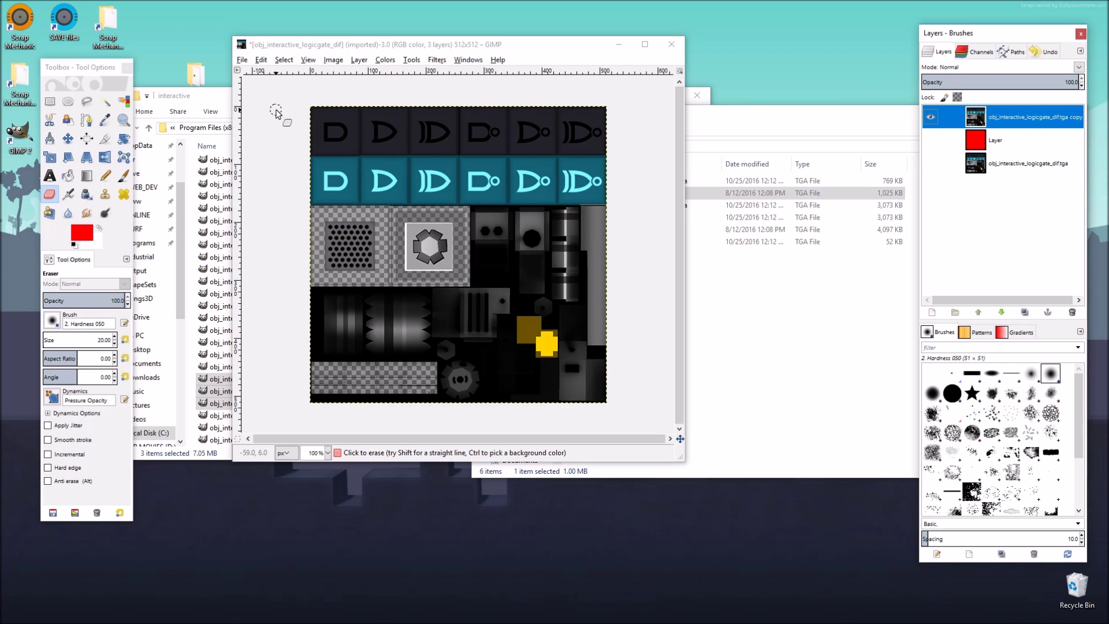
Zoom in on the first cyan gate symbol.
left_click(50, 101)
left_click(123, 120)
left_click_drag(298, 151, 345, 212)
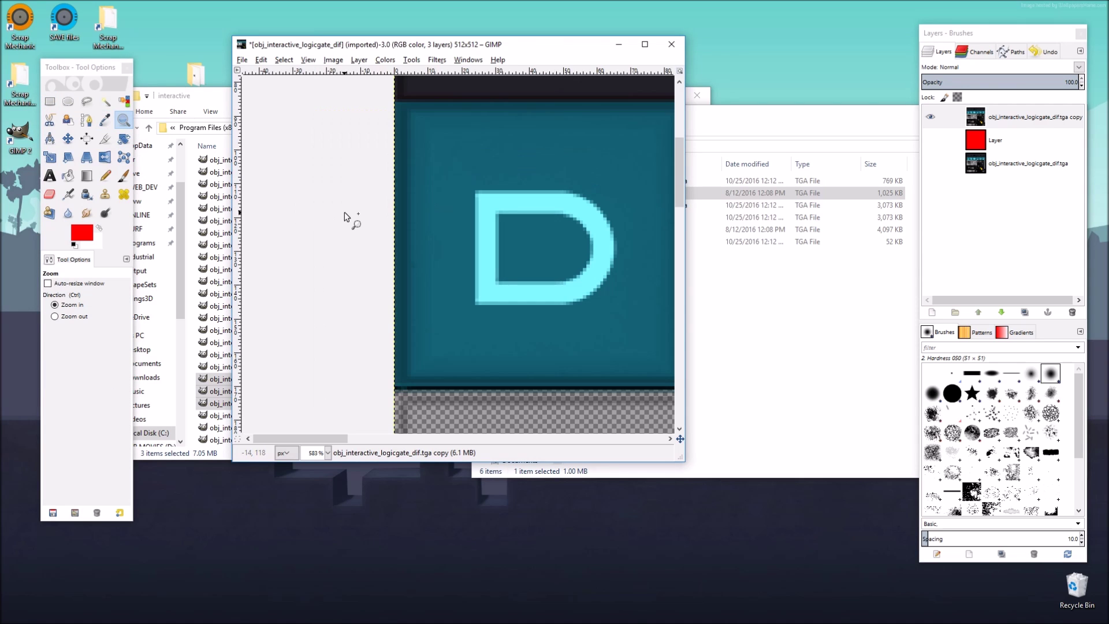